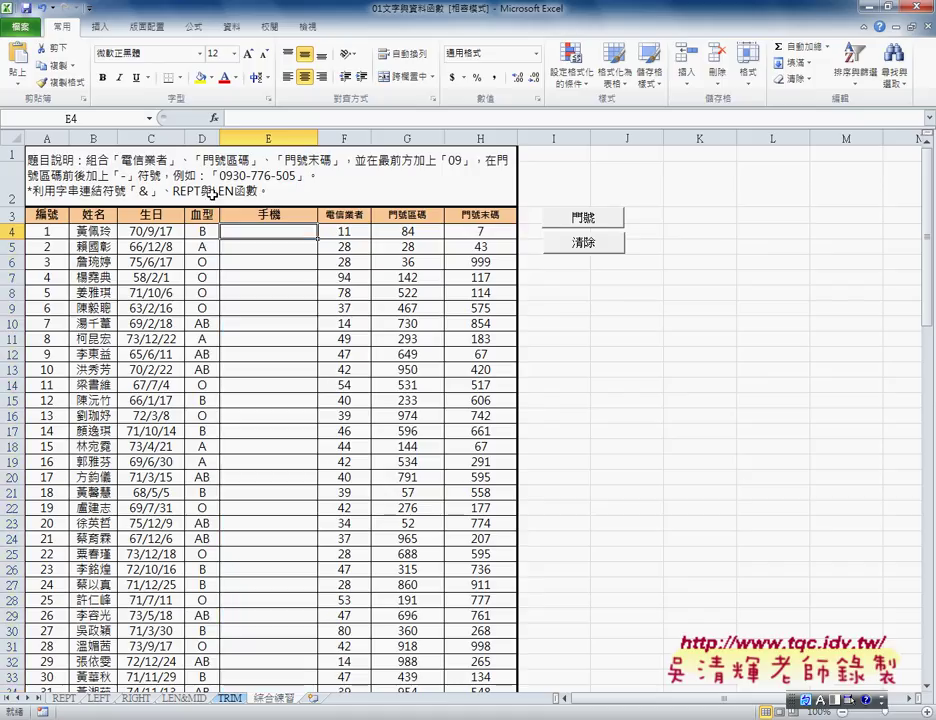
# Step: Check the stored values of the first area code in G4 and the first final number in H4
pyautogui.click(425, 232)
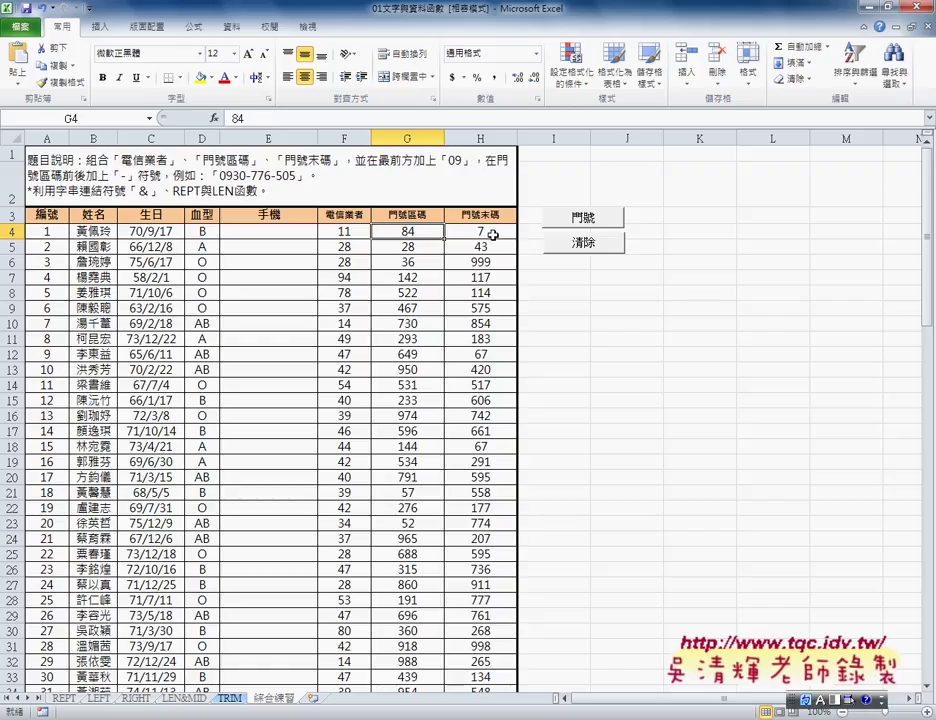
pyautogui.click(493, 234)
pyautogui.click(405, 232)
# Step: Apply the custom number format 000 to G4:H103 so values show as three digits, e.g. 084
pyautogui.hotkey('shift', 'Right')
pyautogui.hotkey('ctrl', 'shift', 'Down')
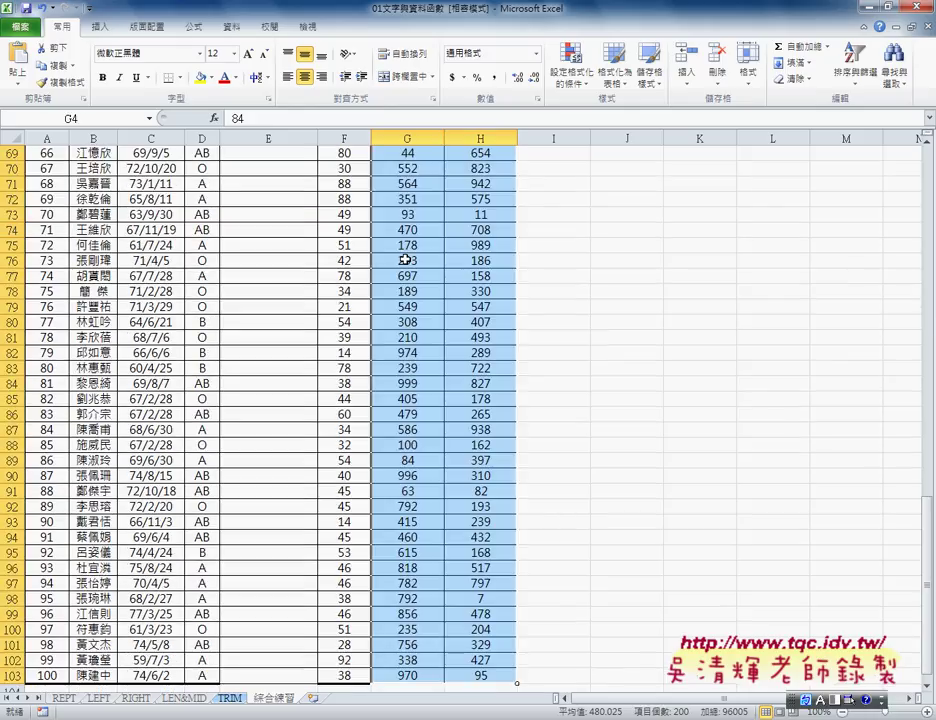
pyautogui.rightClick(405, 259)
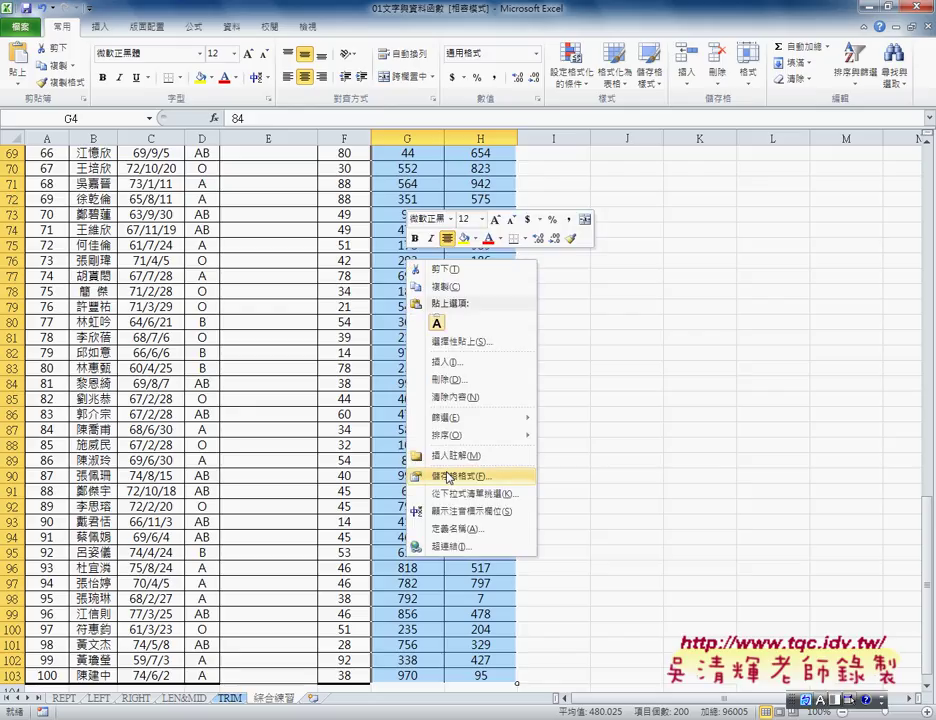
pyautogui.click(448, 477)
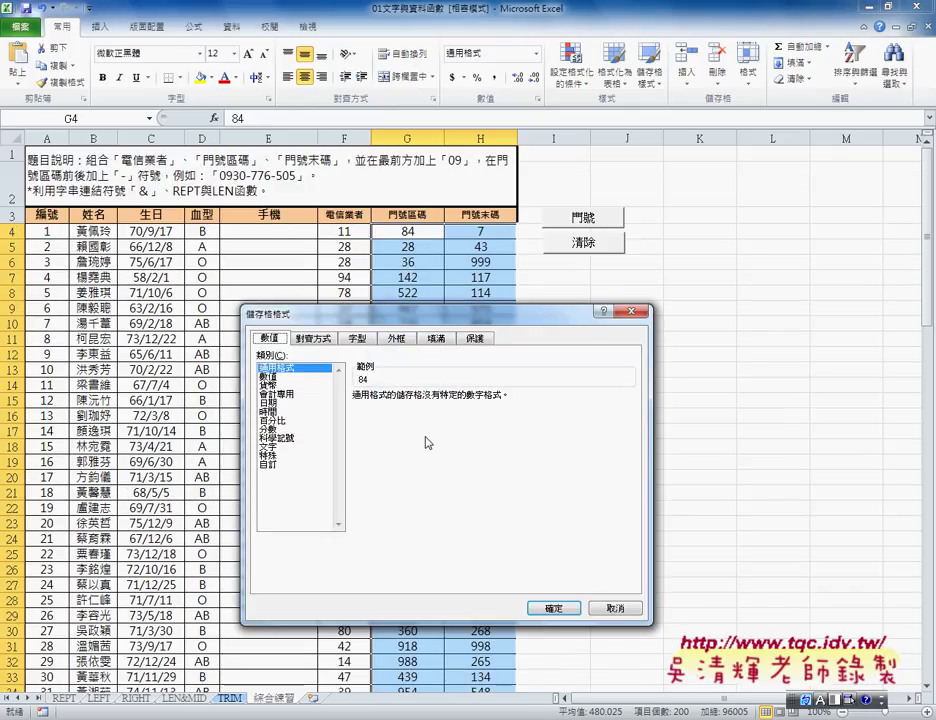
pyautogui.click(278, 465)
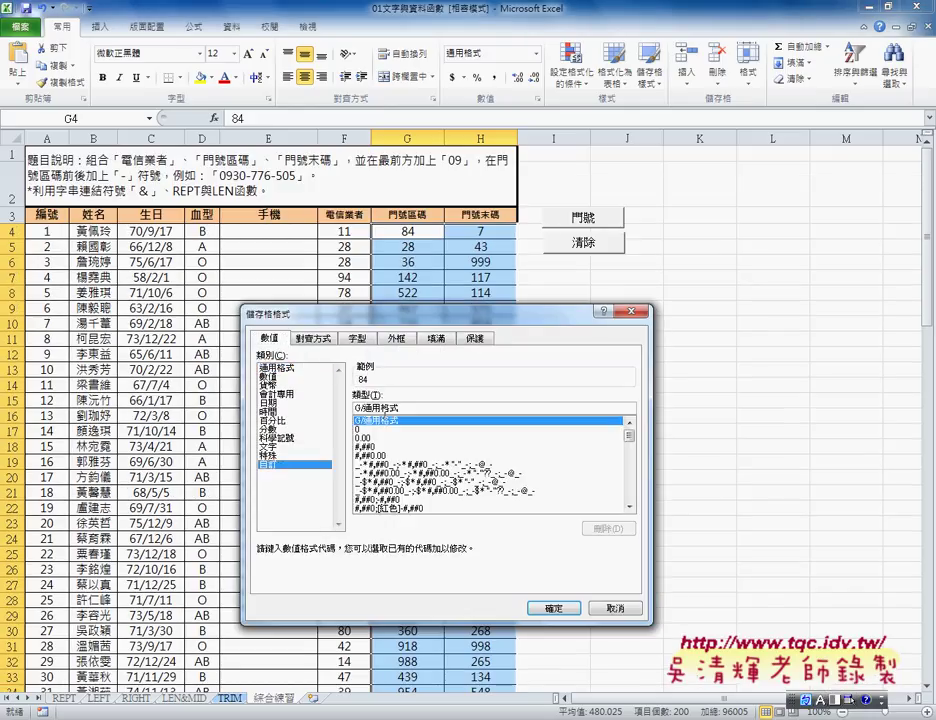
pyautogui.click(419, 407)
pyautogui.doubleClick(424, 408)
pyautogui.write('000')
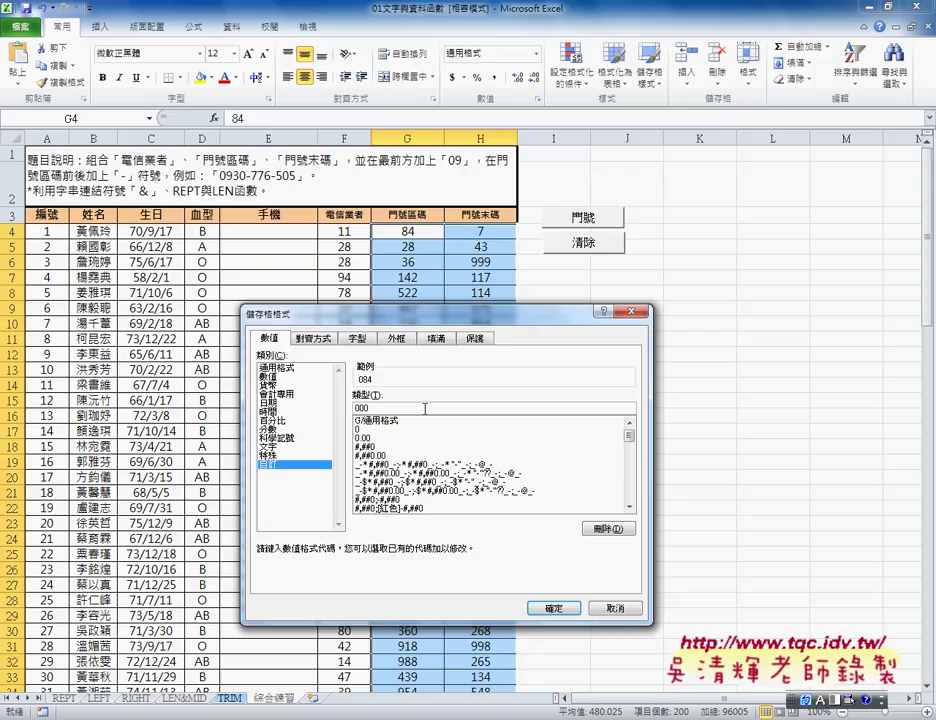
pyautogui.click(553, 608)
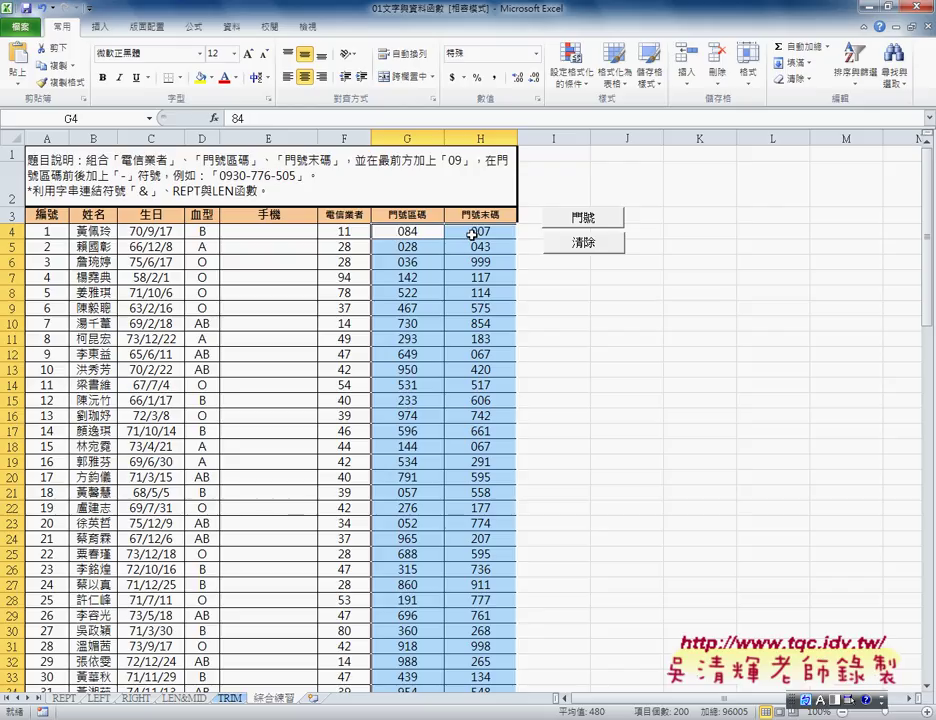
pyautogui.rightClick(472, 234)
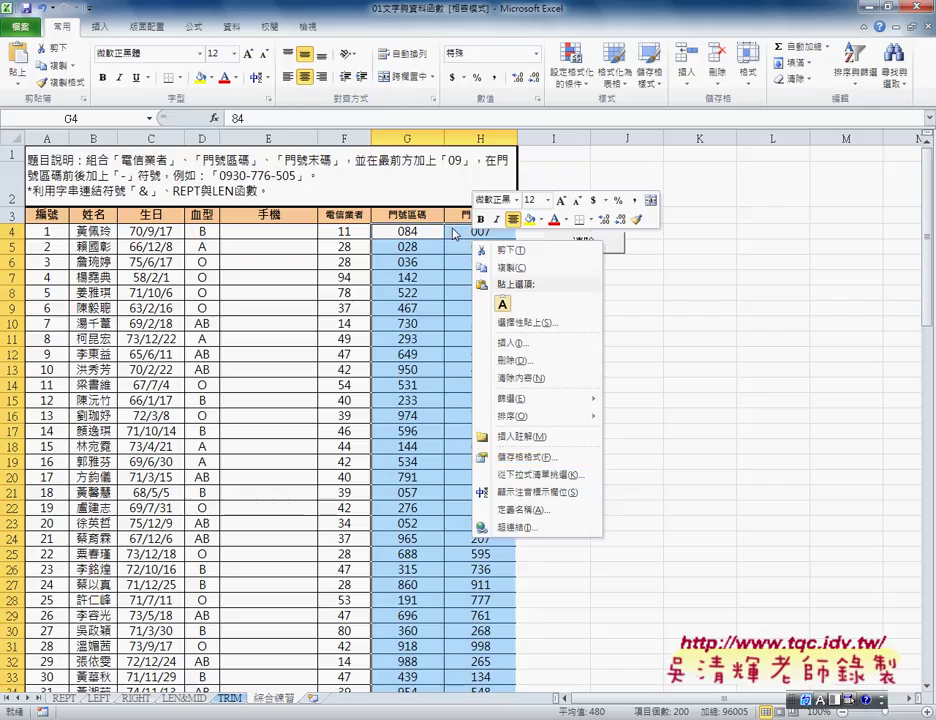
pyautogui.click(410, 232)
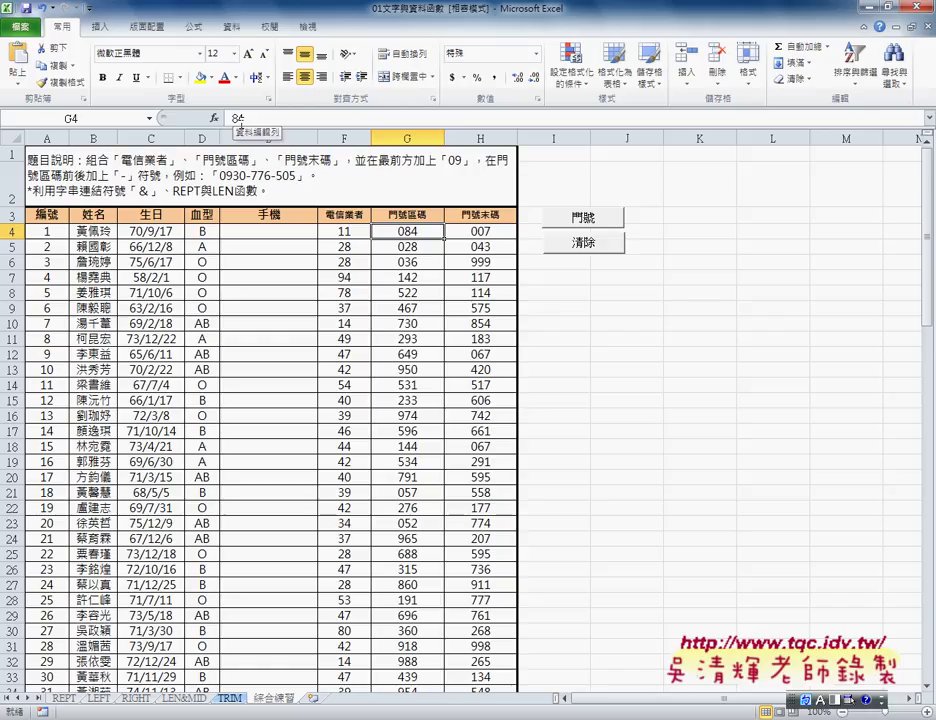
pyautogui.click(269, 236)
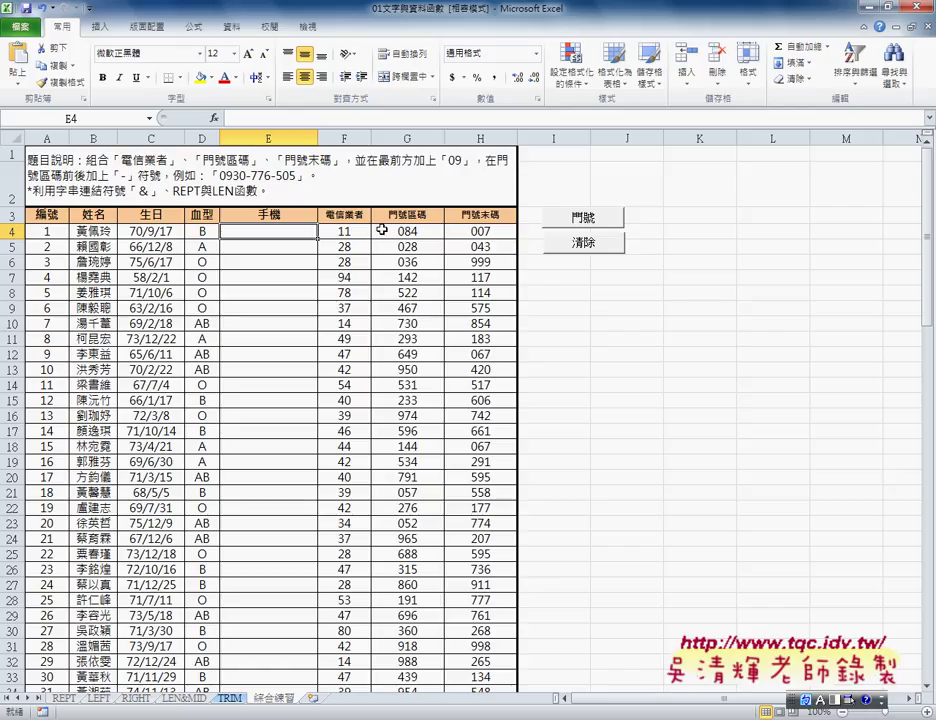
pyautogui.click(410, 233)
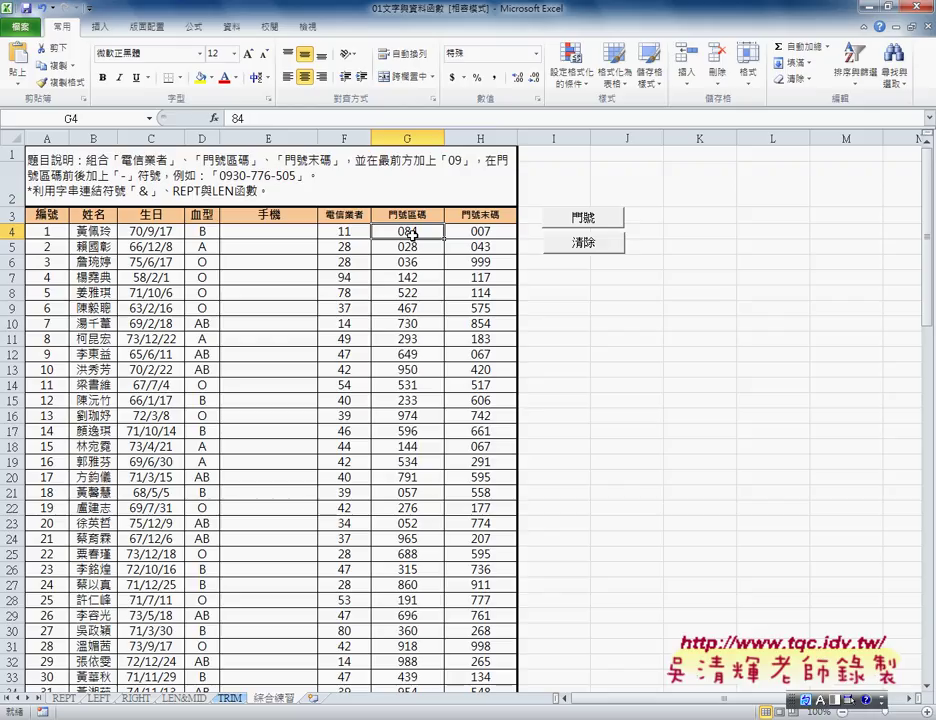
# Step: Start E4's formula as ="09"&F4&"-"&, joining 09, the F4 carrier code and a dash
pyautogui.click(292, 233)
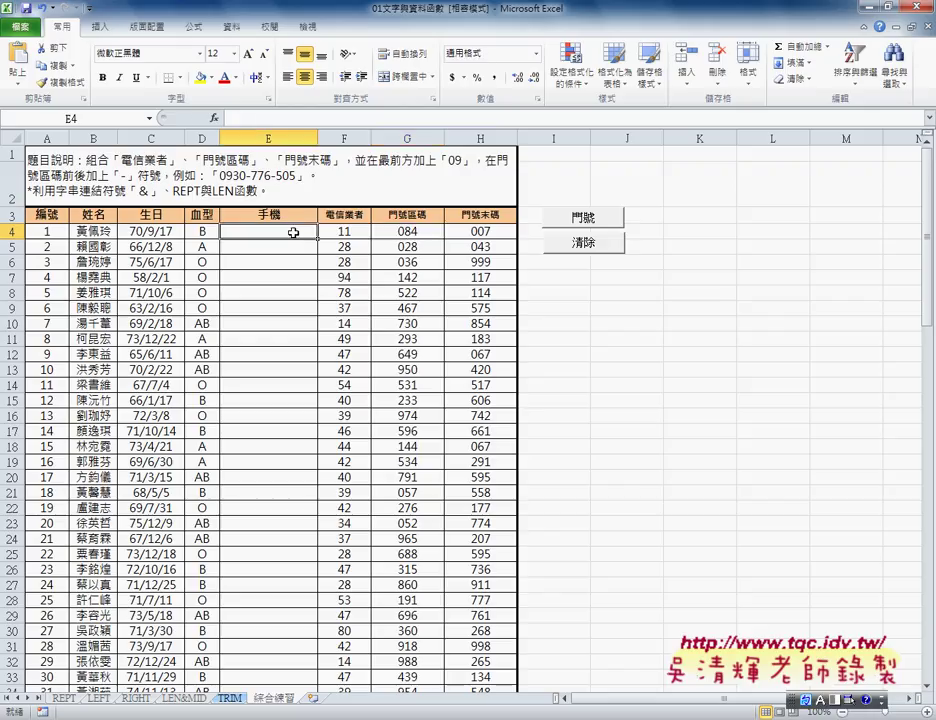
pyautogui.click(226, 118)
pyautogui.write('=')
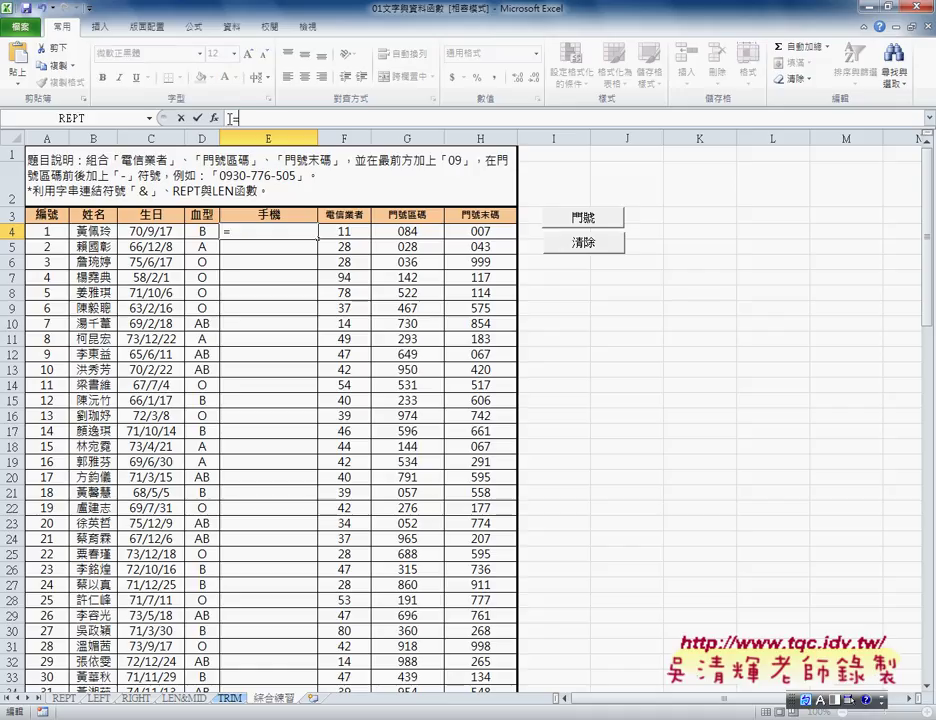
pyautogui.write('"0')
pyautogui.write('9"')
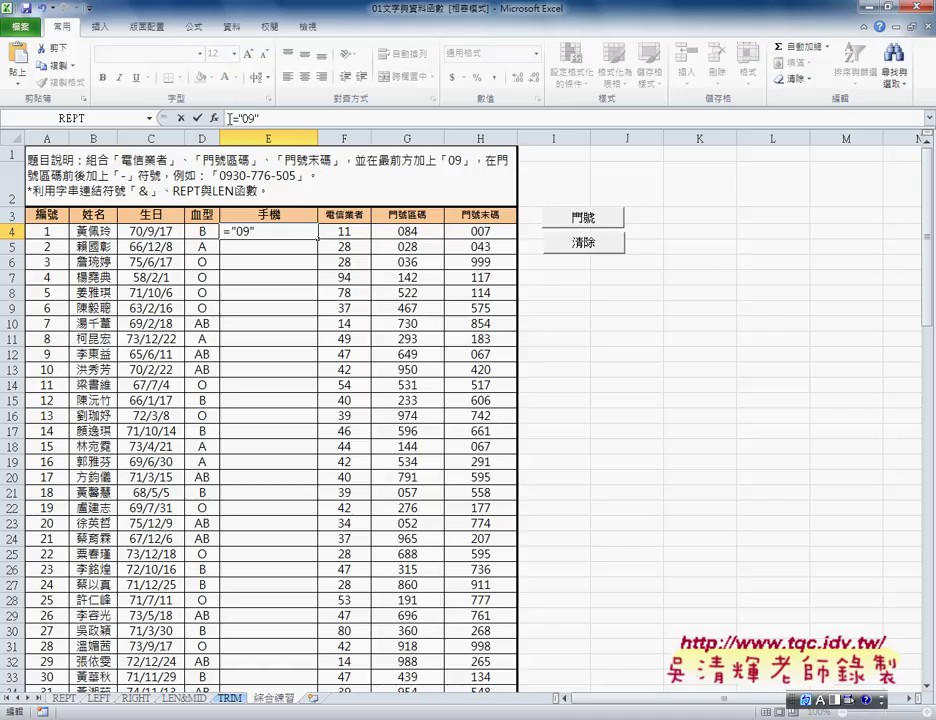
pyautogui.write('&')
pyautogui.click(352, 232)
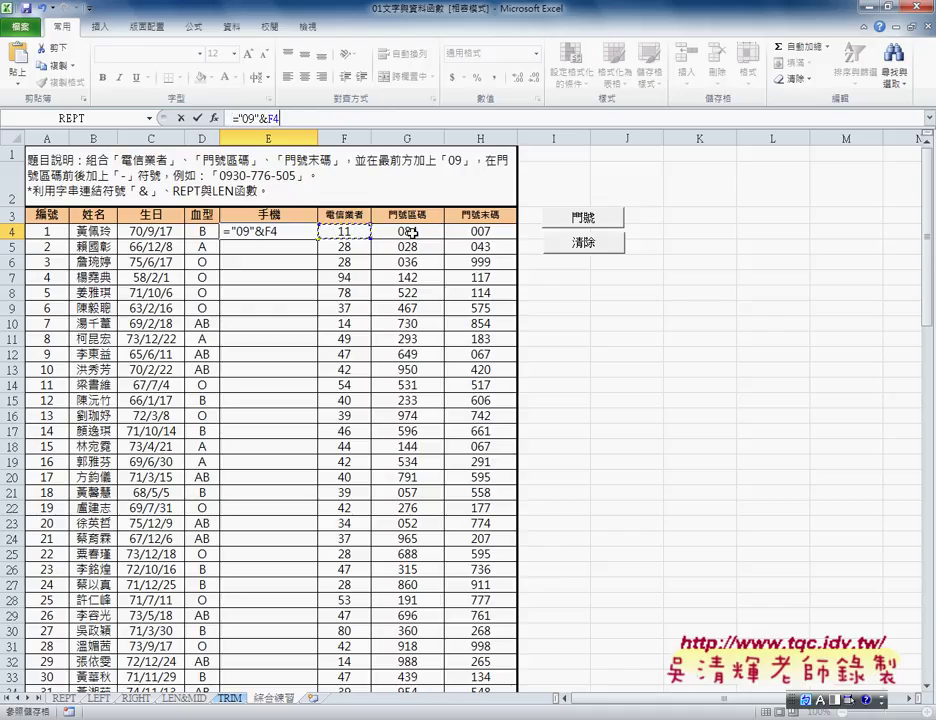
pyautogui.write('&')
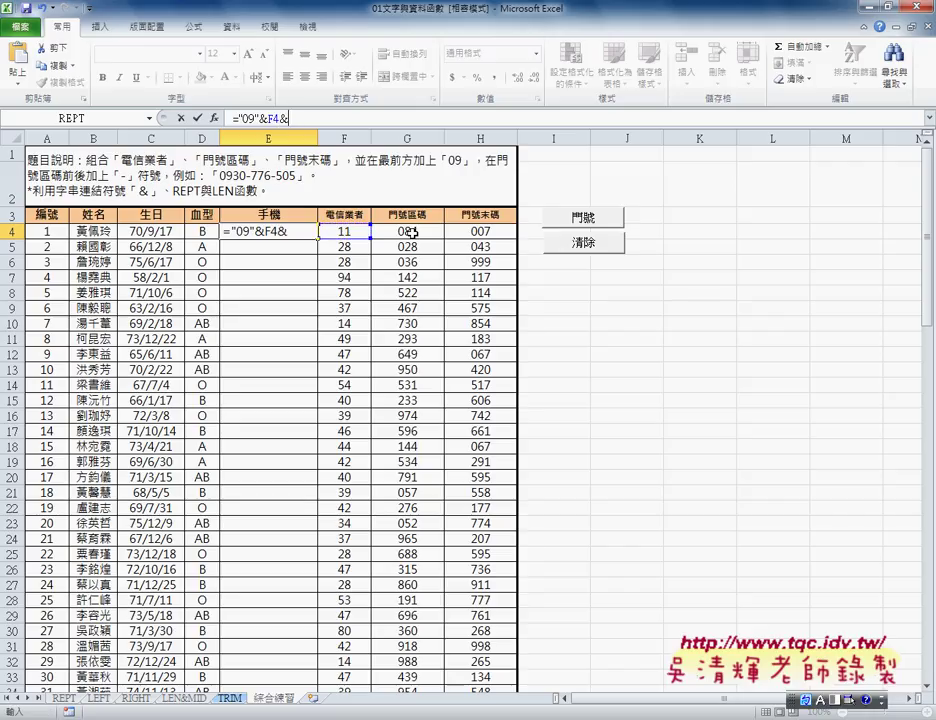
pyautogui.write('"-"')
pyautogui.write('&')
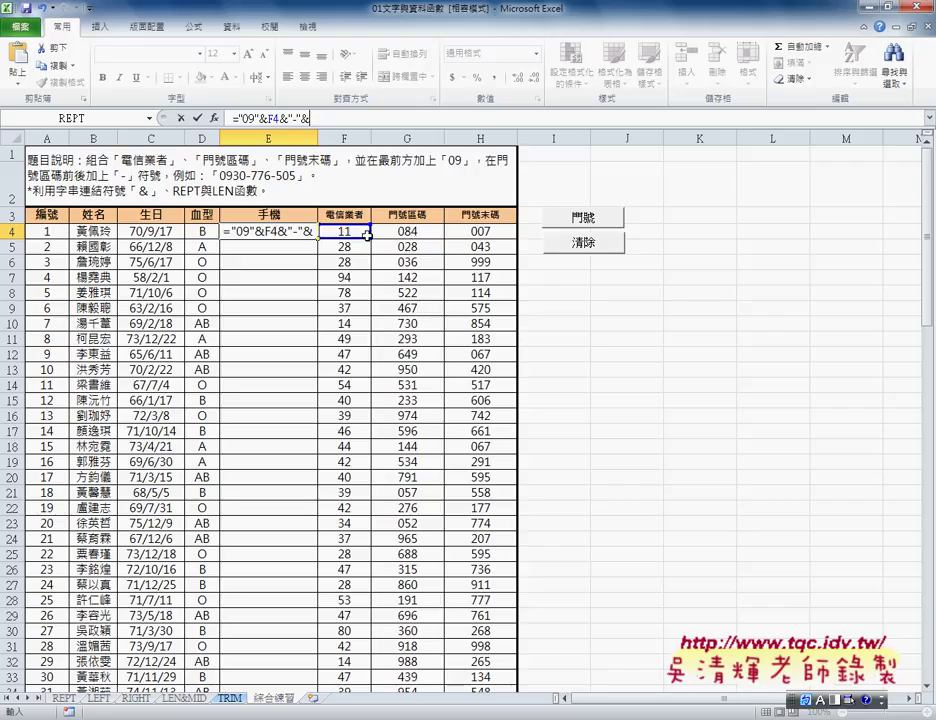
# Step: Insert the TEXT function from More Functions under the Text category at the formula's end
pyautogui.click(150, 118)
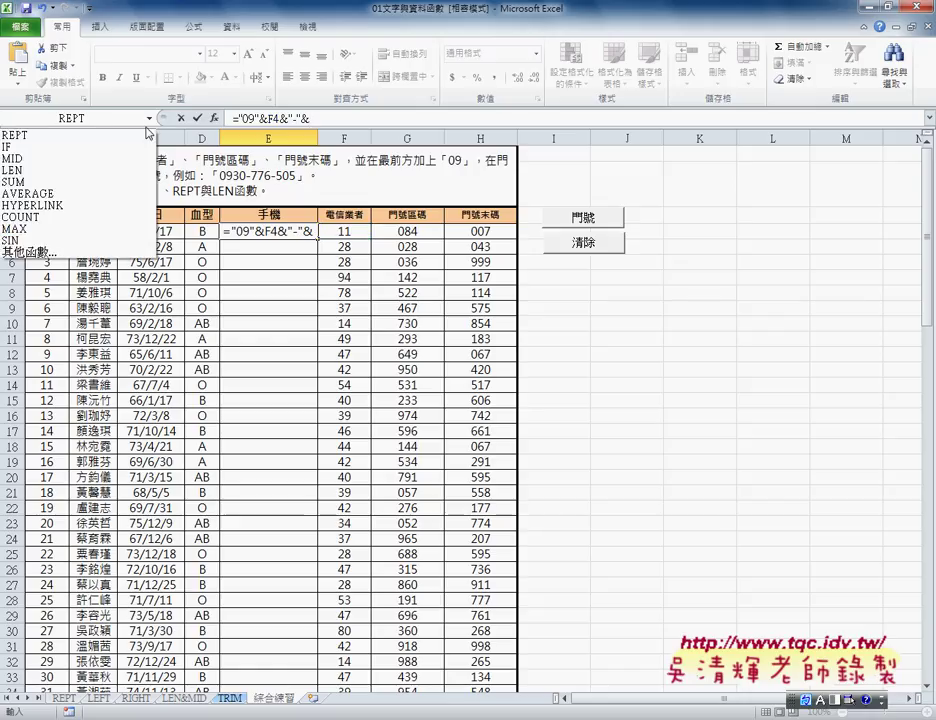
pyautogui.click(50, 260)
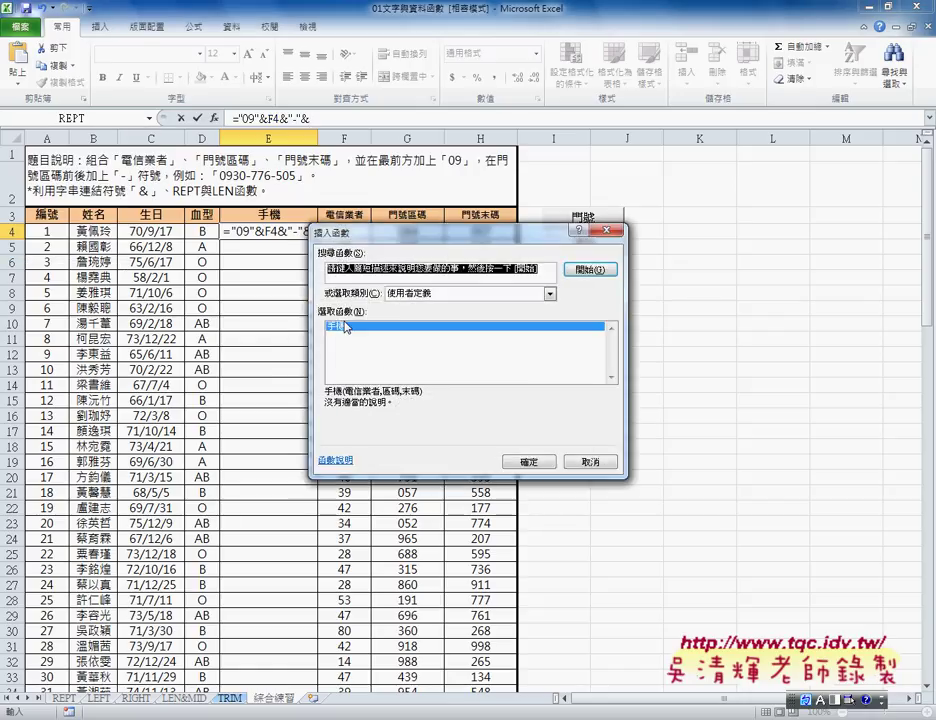
pyautogui.click(548, 294)
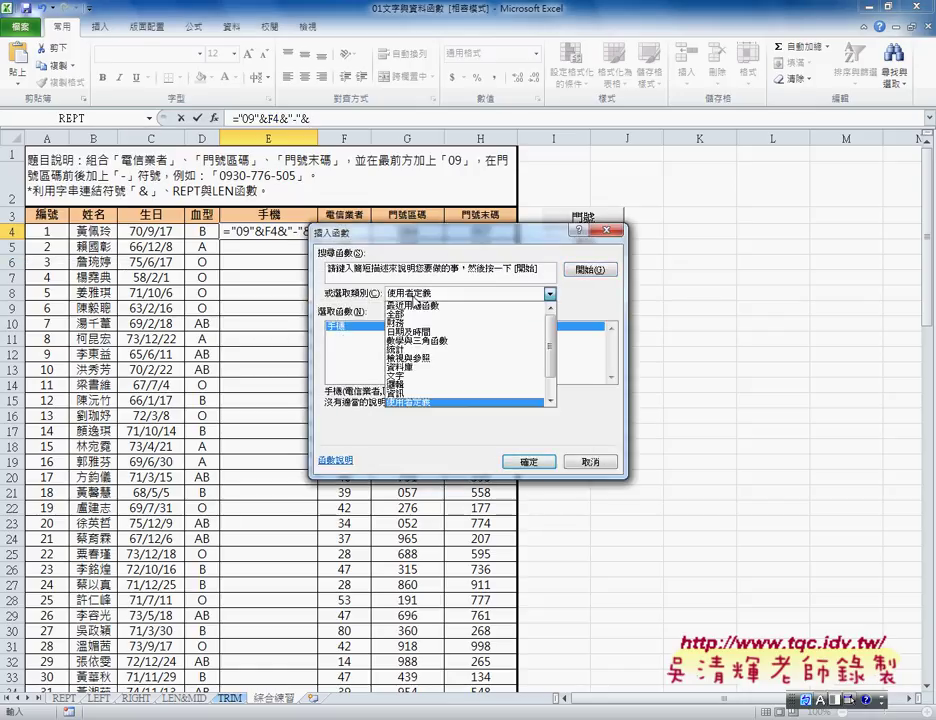
pyautogui.click(396, 375)
pyautogui.moveTo(611, 334); pyautogui.dragTo(612, 368)
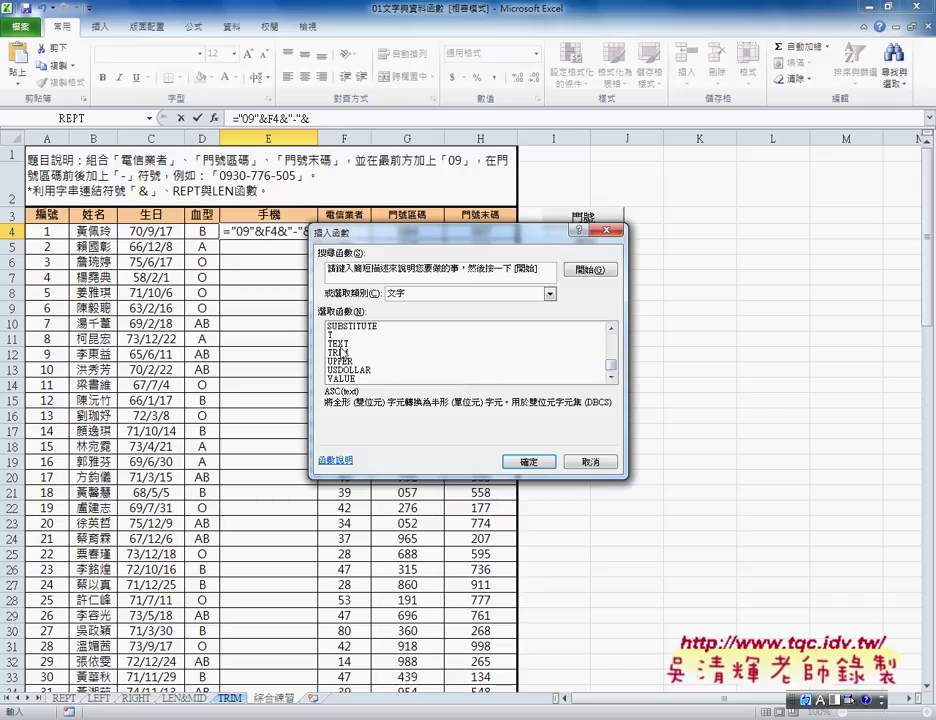
pyautogui.click(346, 344)
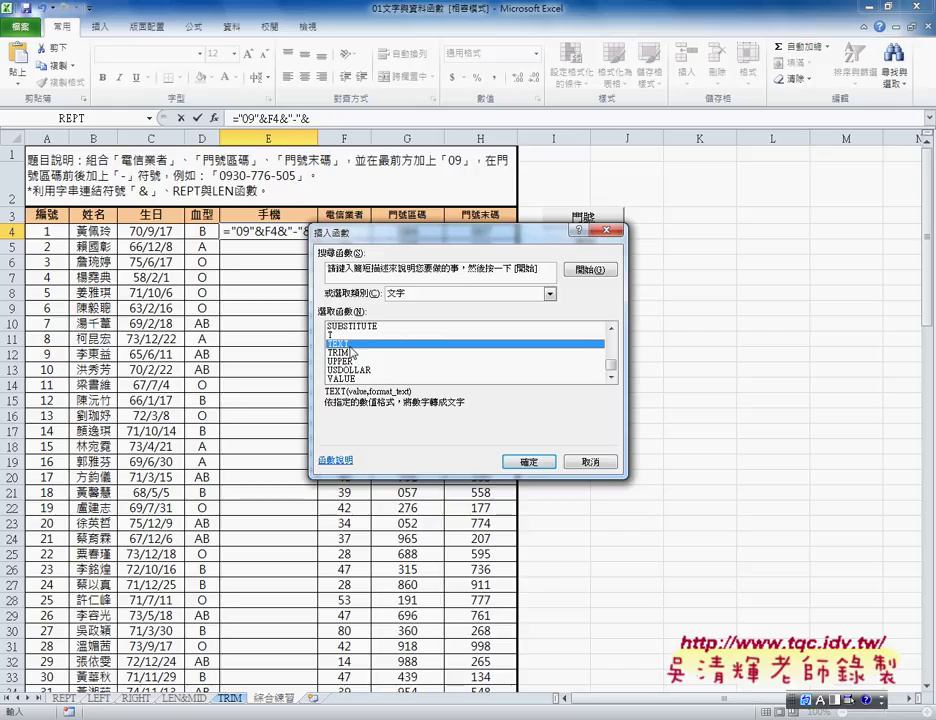
pyautogui.click(533, 462)
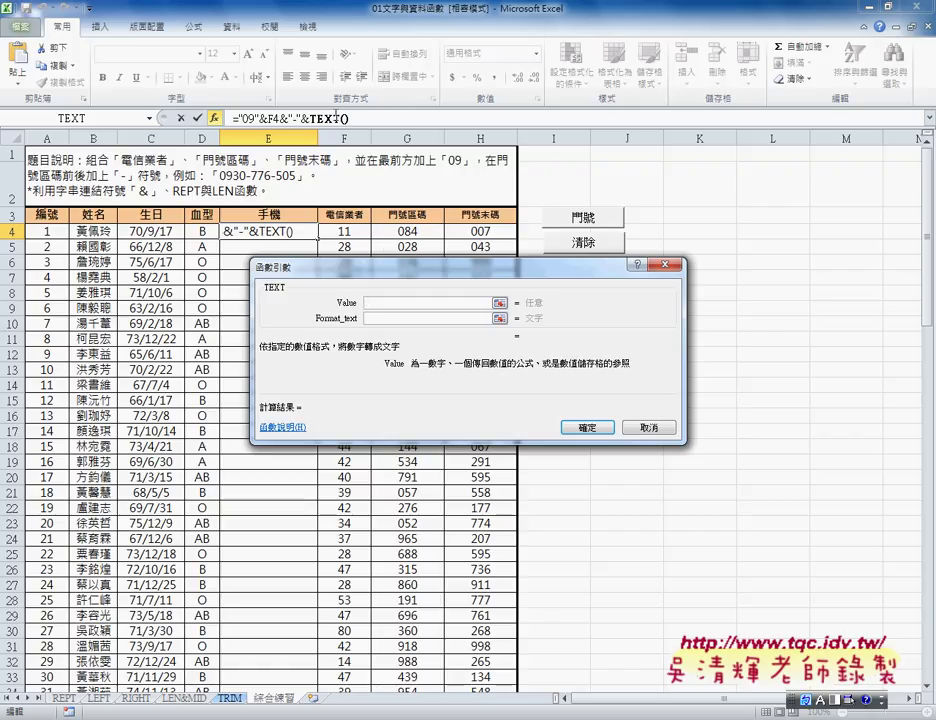
# Step: Set TEXT's Value to G4 and Format_text to "000", previewing 0911-084
pyautogui.moveTo(462, 266); pyautogui.dragTo(517, 336)
pyautogui.click(413, 230)
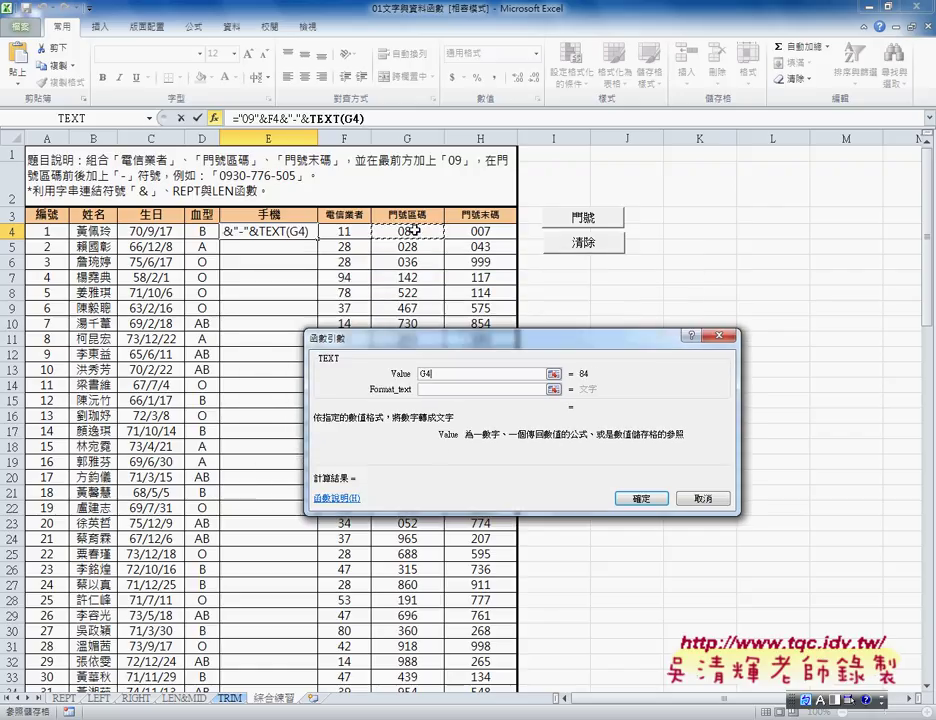
pyautogui.click(452, 390)
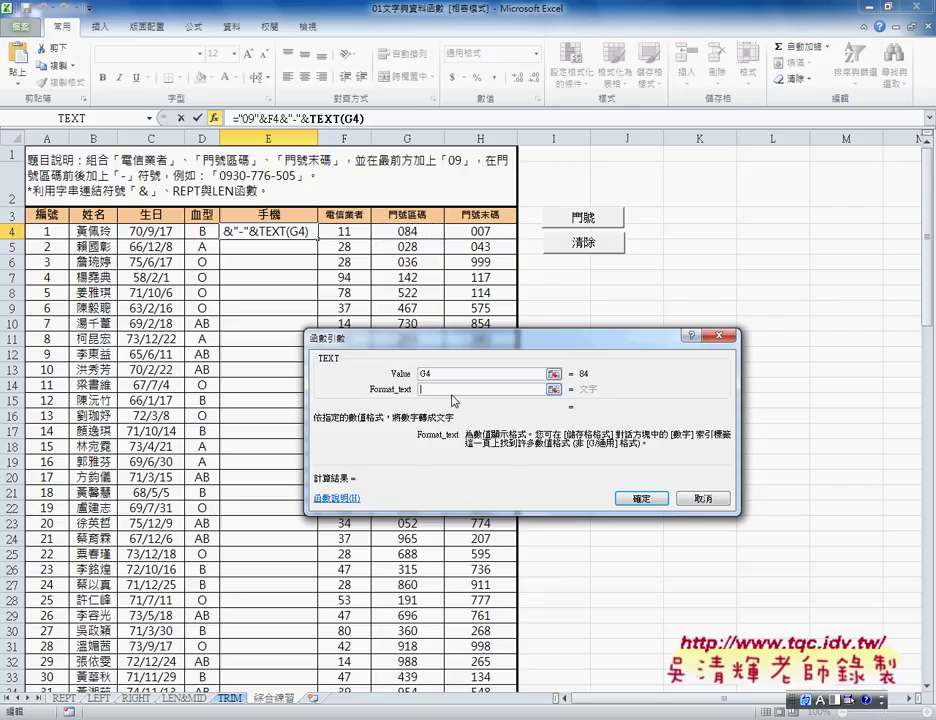
pyautogui.write('"0')
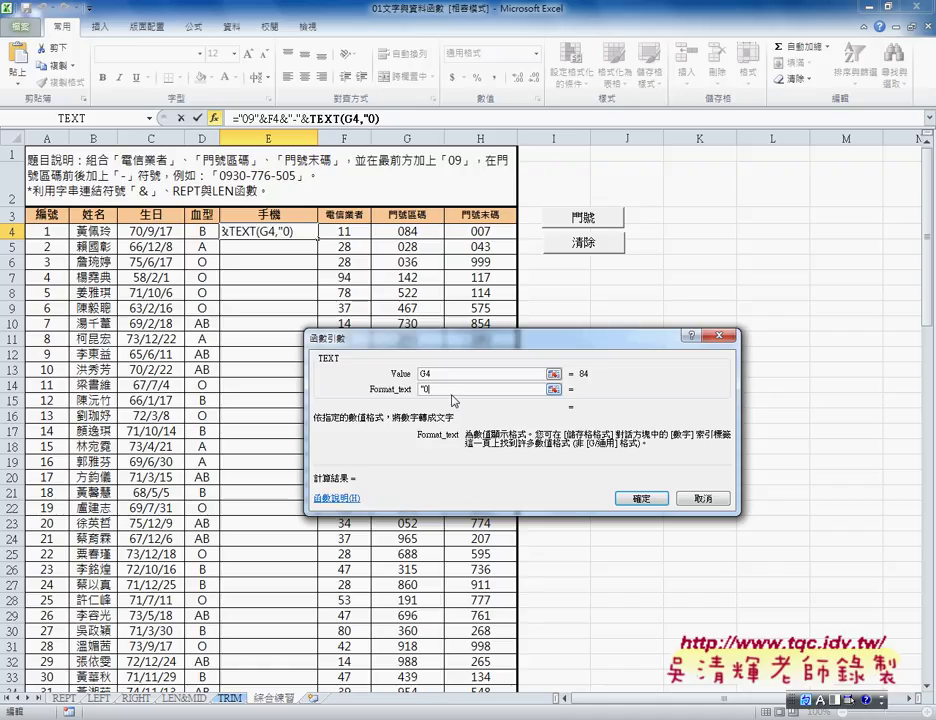
pyautogui.write('00"')
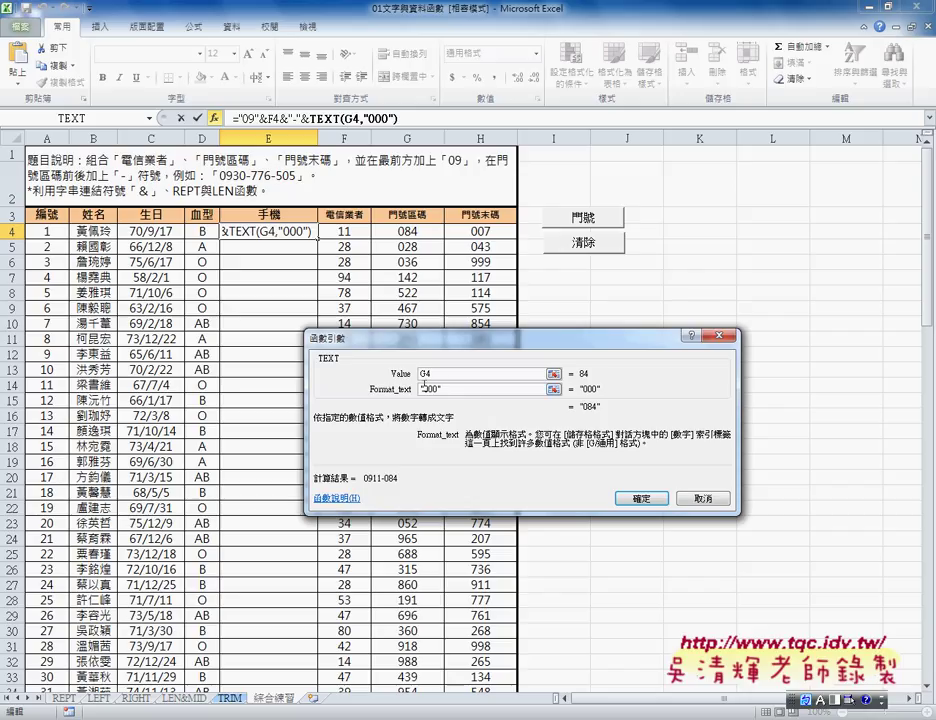
pyautogui.moveTo(424, 386); pyautogui.dragTo(437, 389)
pyautogui.doubleClick(432, 389)
pyautogui.click(645, 499)
# Step: Commit the formula, then copy &"-"&TEXT(G4,"000") and paste it at the formula's end
pyautogui.click(646, 498)
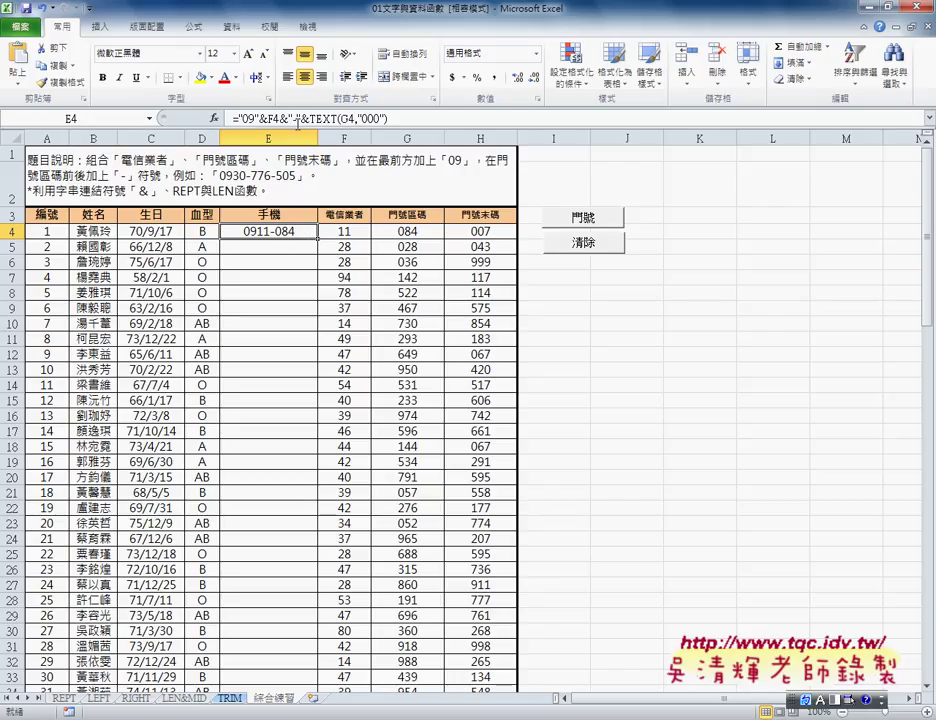
pyautogui.moveTo(281, 120); pyautogui.dragTo(357, 120)
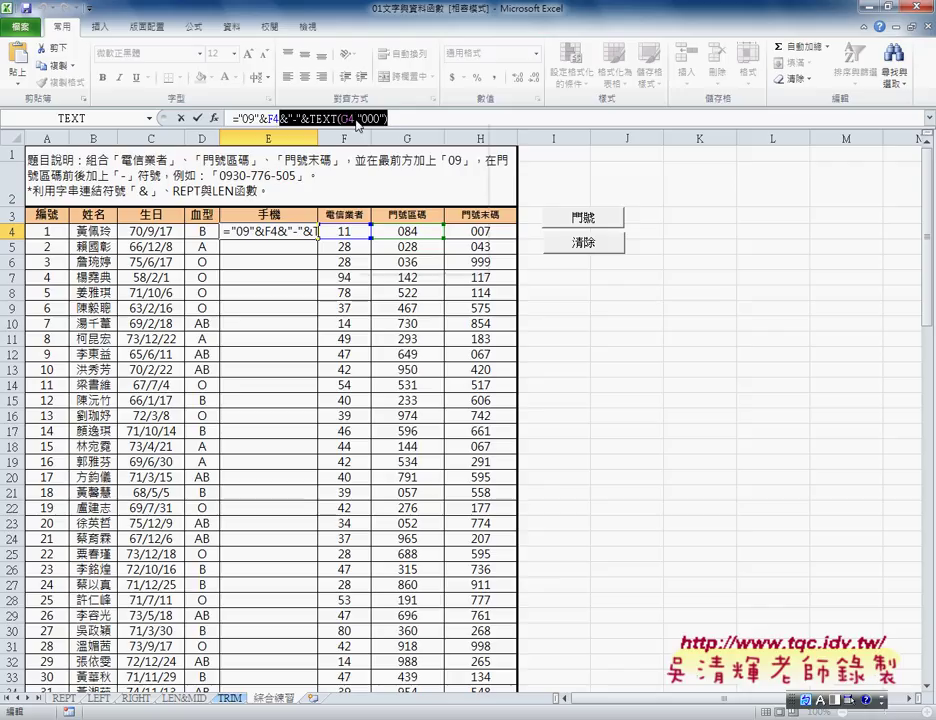
pyautogui.rightClick(357, 120)
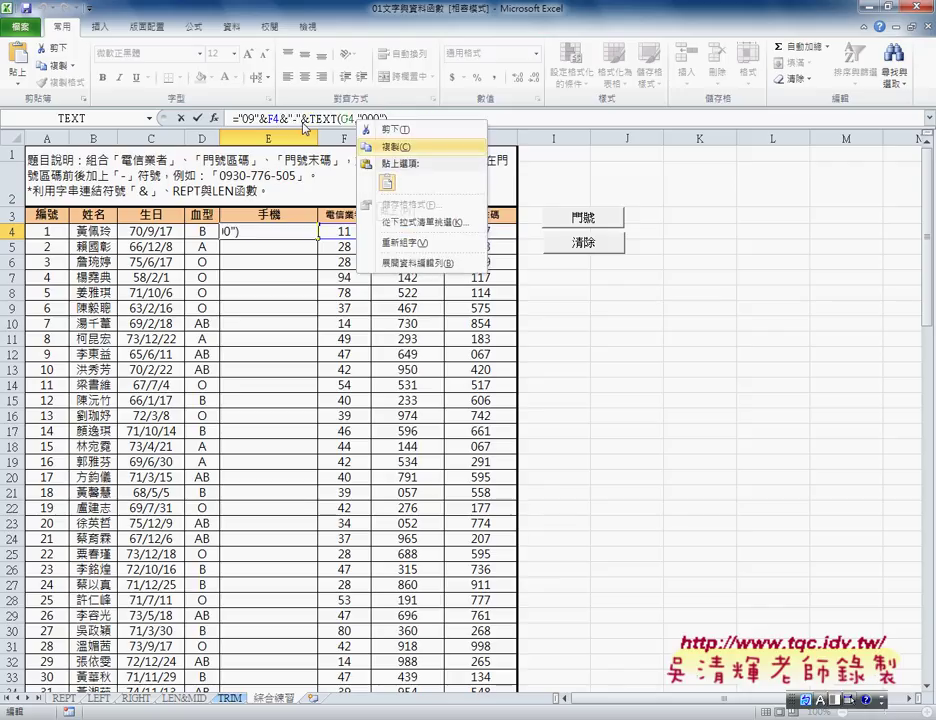
pyautogui.press('c')
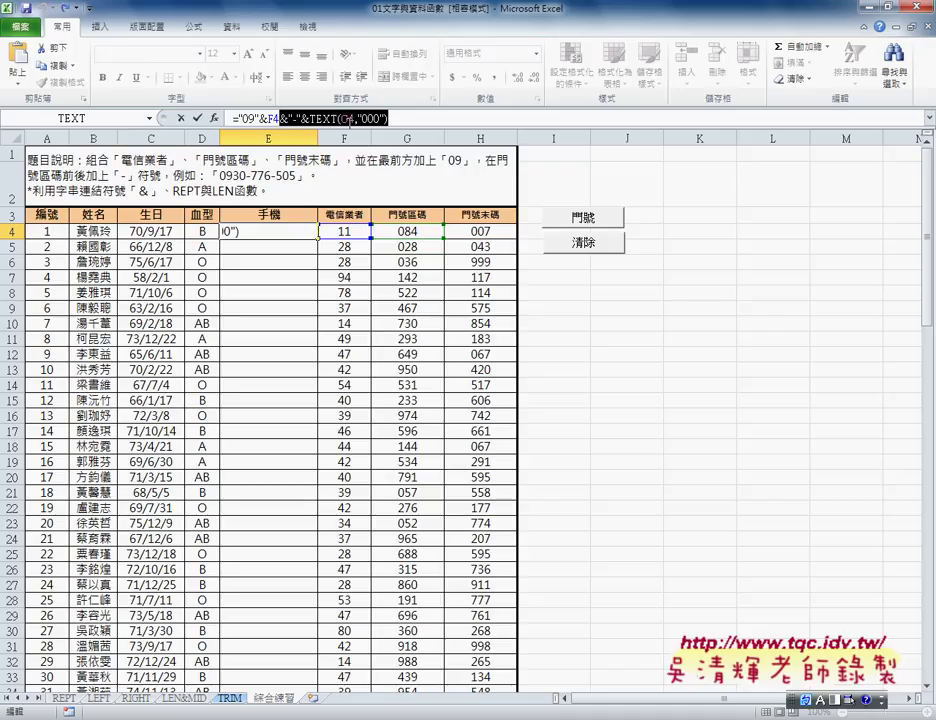
pyautogui.click(408, 120)
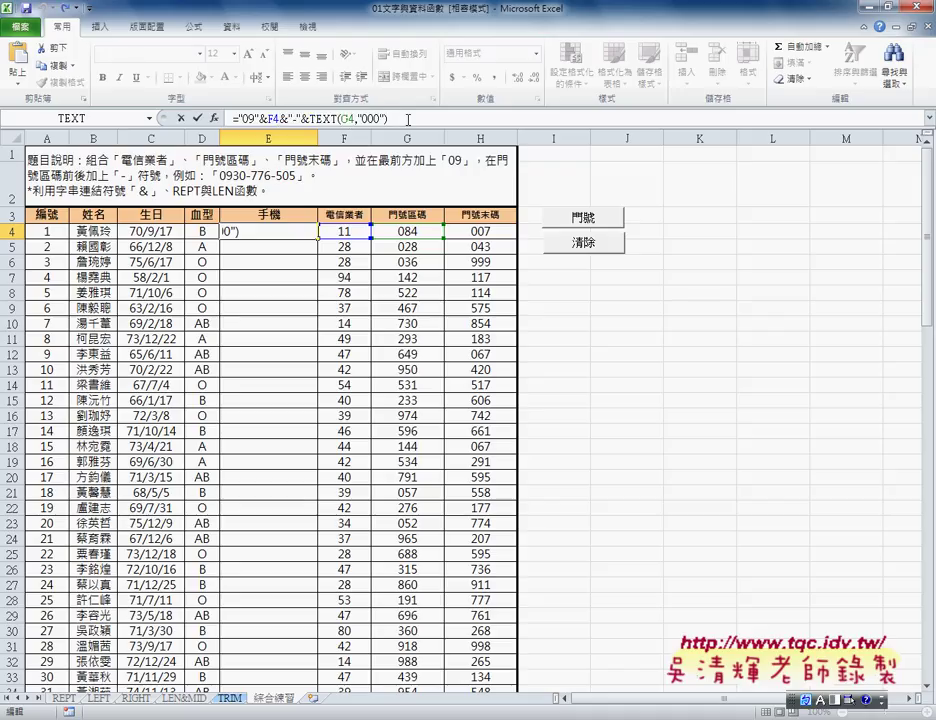
pyautogui.hotkey('ctrl', 'v')
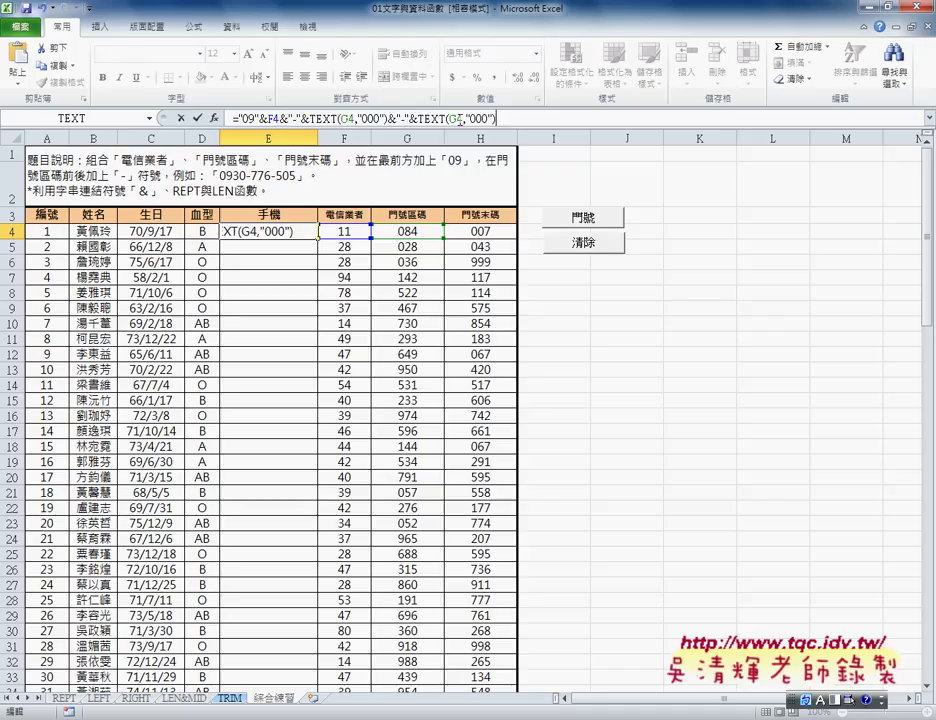
# Step: Change the pasted TEXT reference from G4 to H4
pyautogui.click(463, 120)
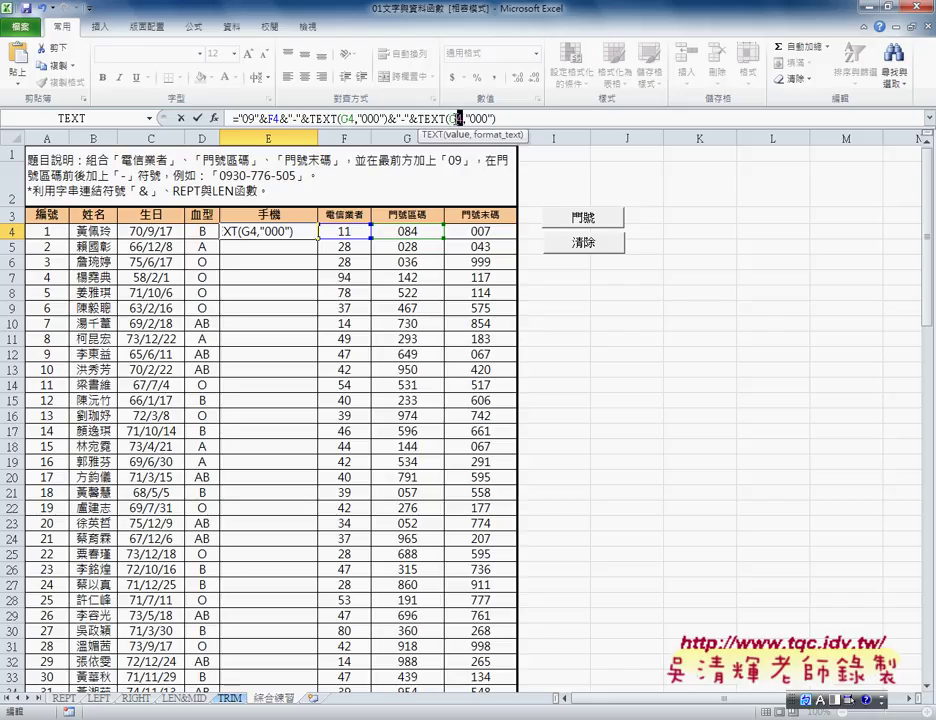
pyautogui.doubleClick(459, 119)
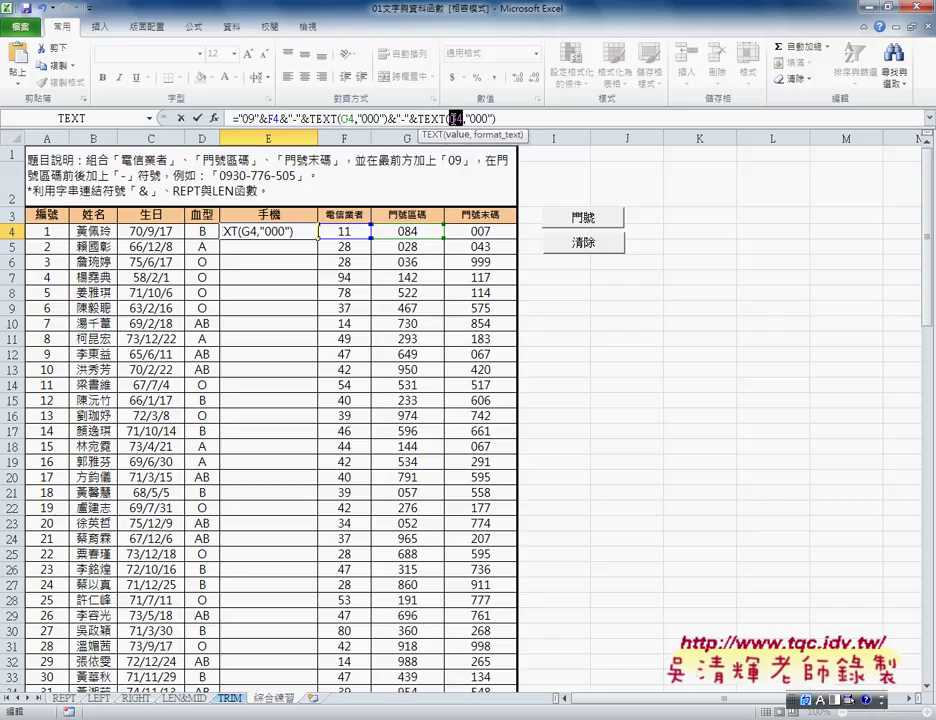
pyautogui.click(492, 233)
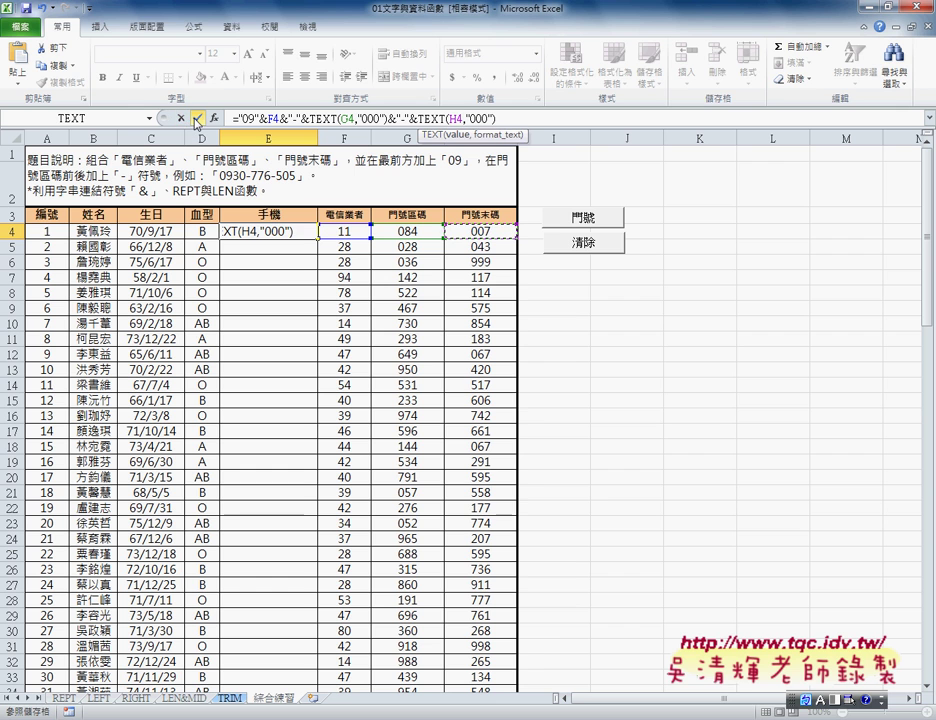